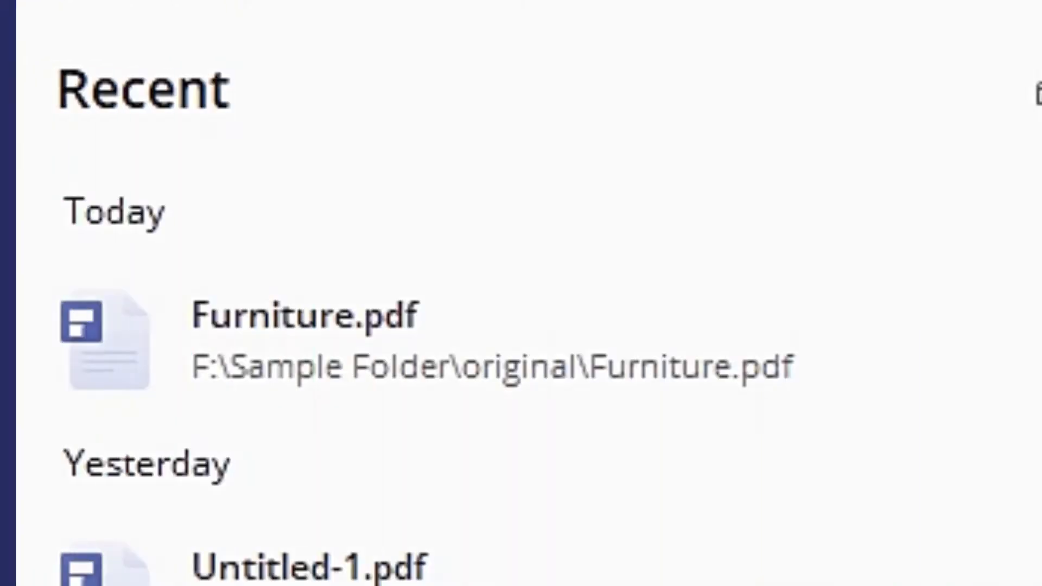
- Open Furniture.pdf from the Recent files list
left_click(318, 337)
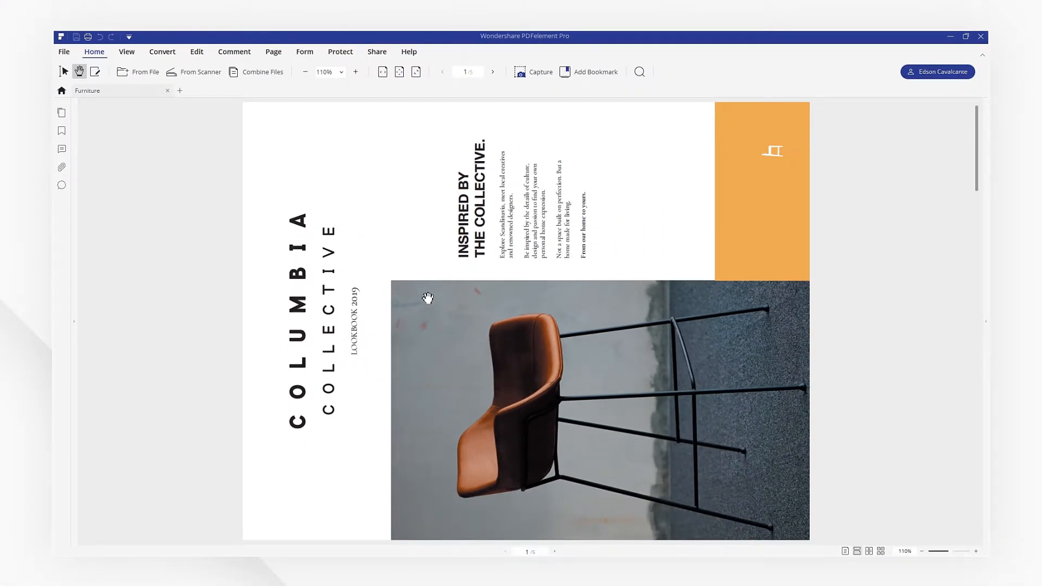
- Rotate the sideways cover page 90° clockwise via the Rotate Pages dialog
right_click(379, 183)
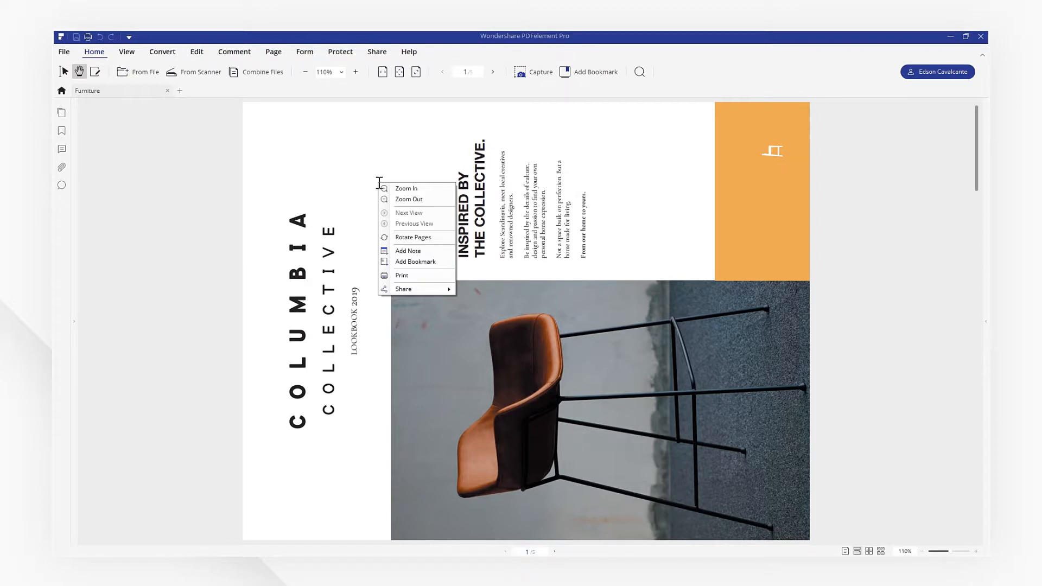
left_click(413, 237)
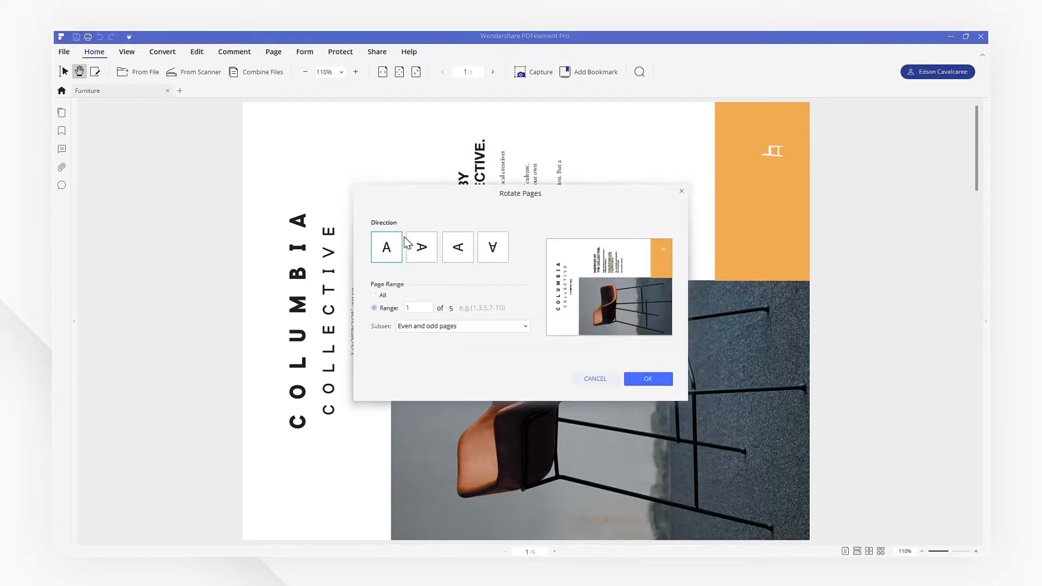
left_click(422, 247)
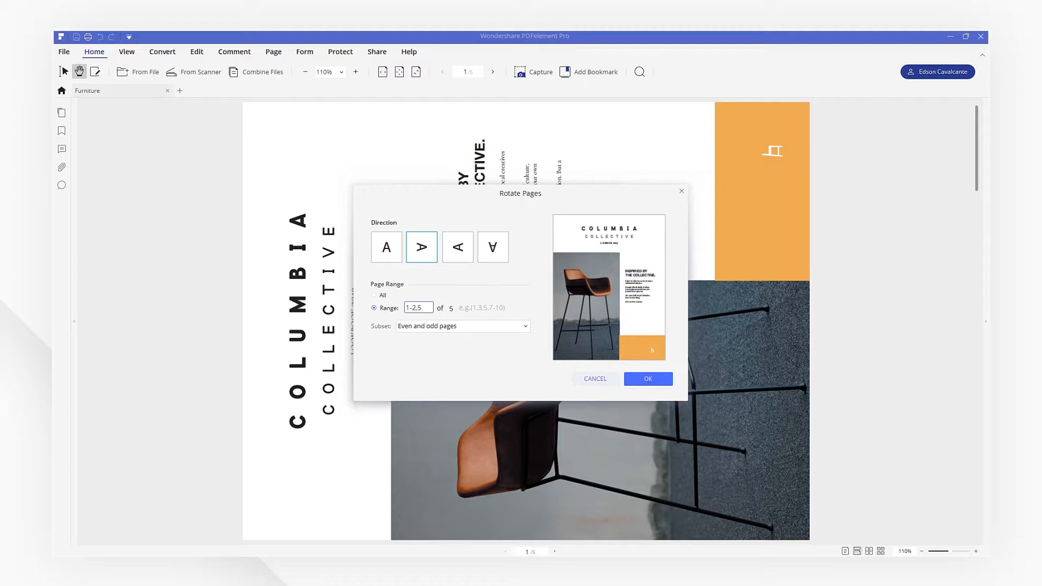
left_click(647, 378)
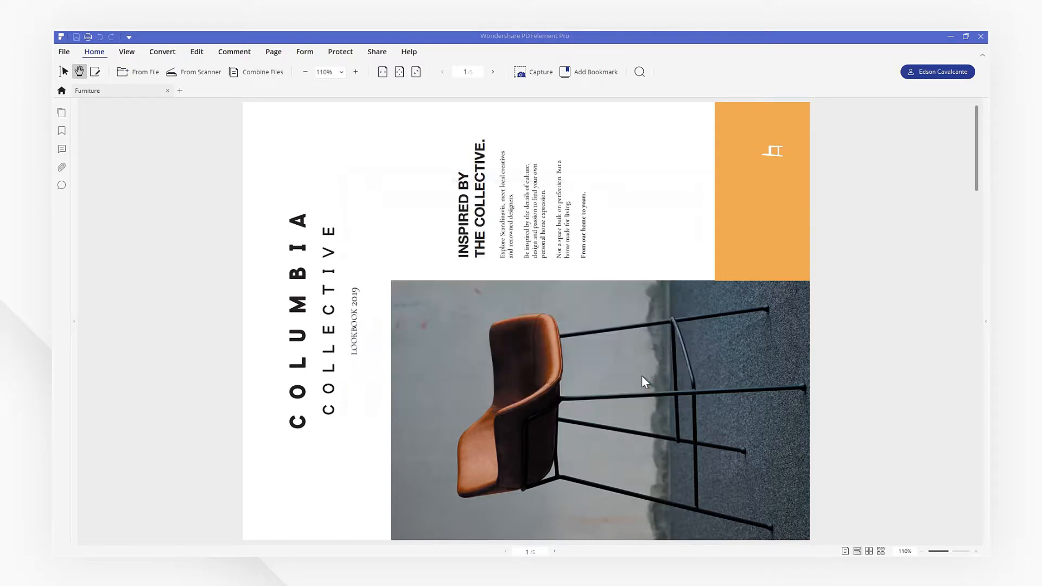
mouse_move(978, 165)
left_mouse_down()
mouse_move(973, 261)
mouse_move(972, 148)
left_mouse_up()
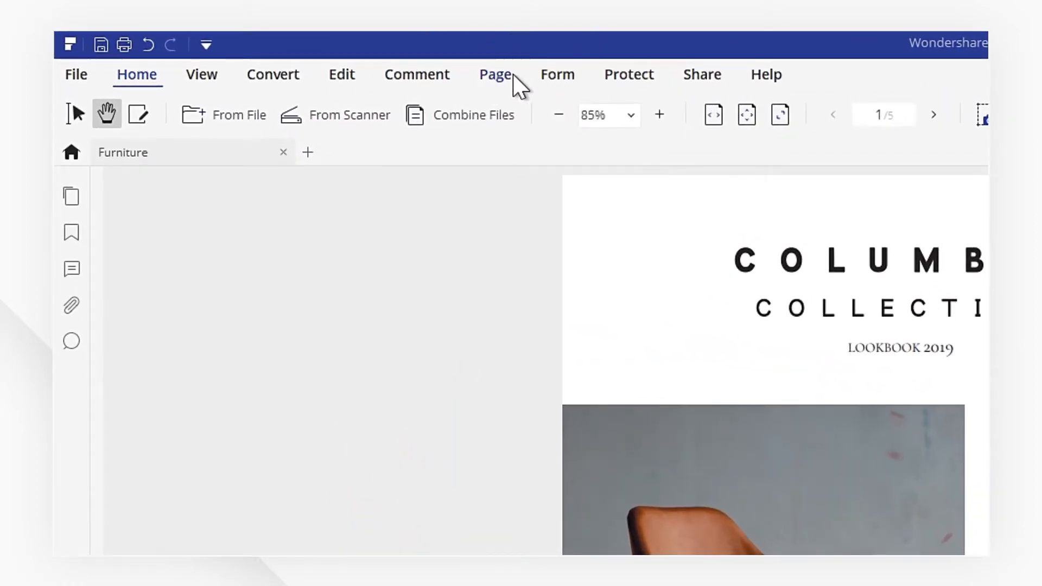
- Select the page 3 and 4 thumbnails and rotate them right so they stand upright
left_click(514, 75)
left_click(556, 204)
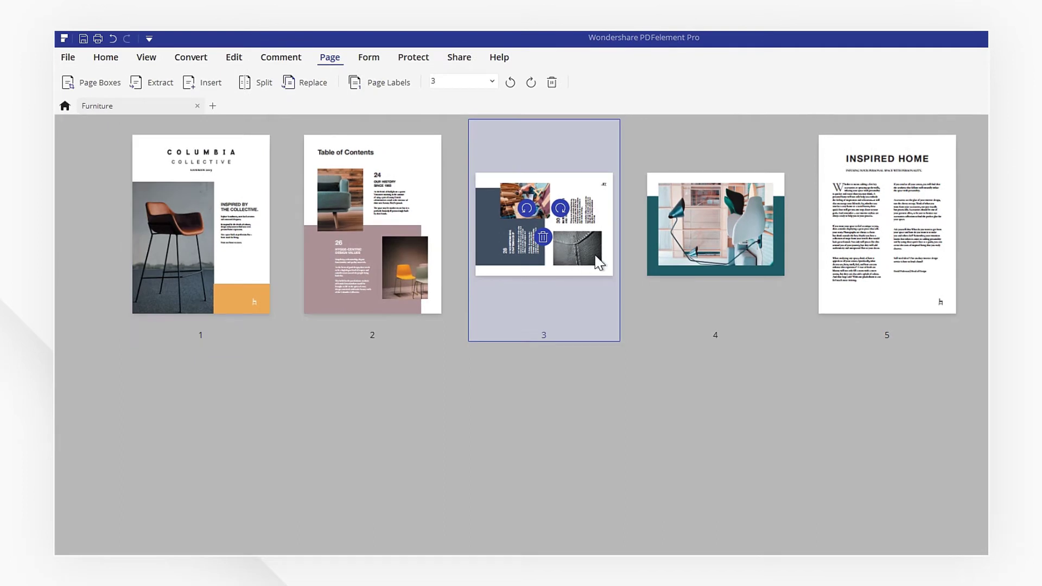
left_click(715, 244, "ctrl")
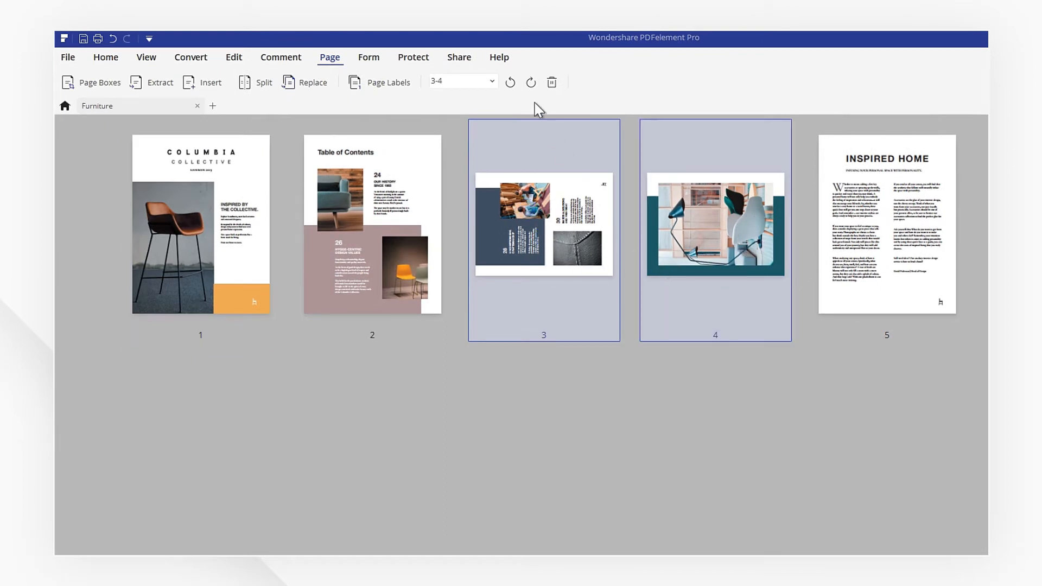
left_click(531, 82)
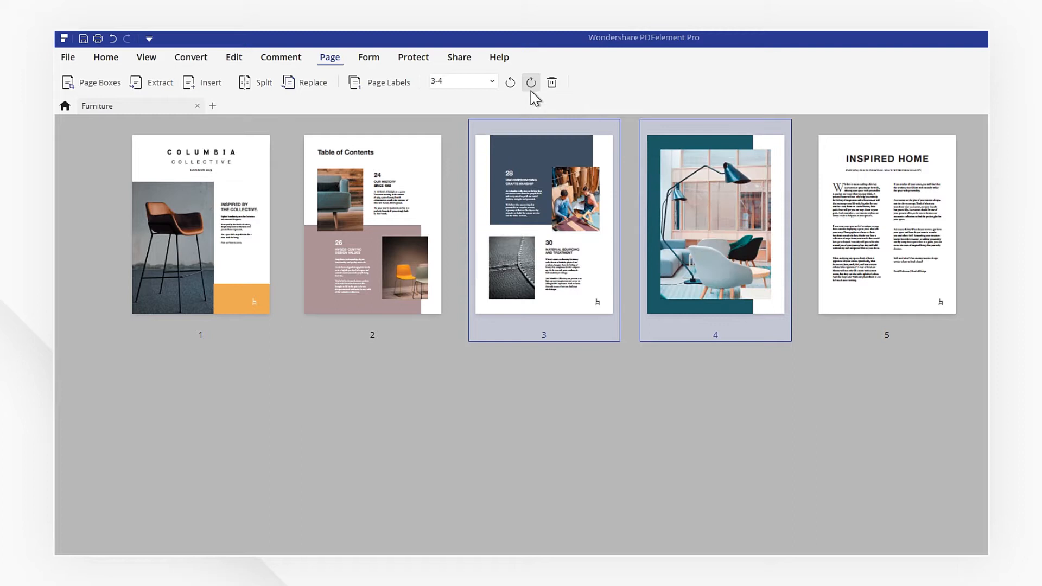
- Deselect the pages and return to the single-page reading view
left_click(326, 408)
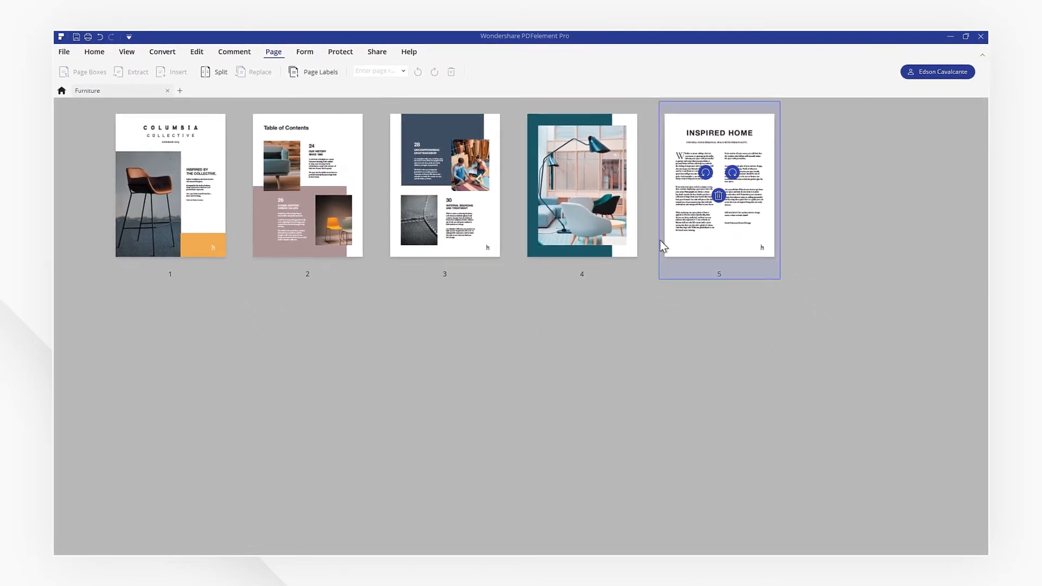
left_click(95, 52)
left_click(127, 52)
left_click(206, 72)
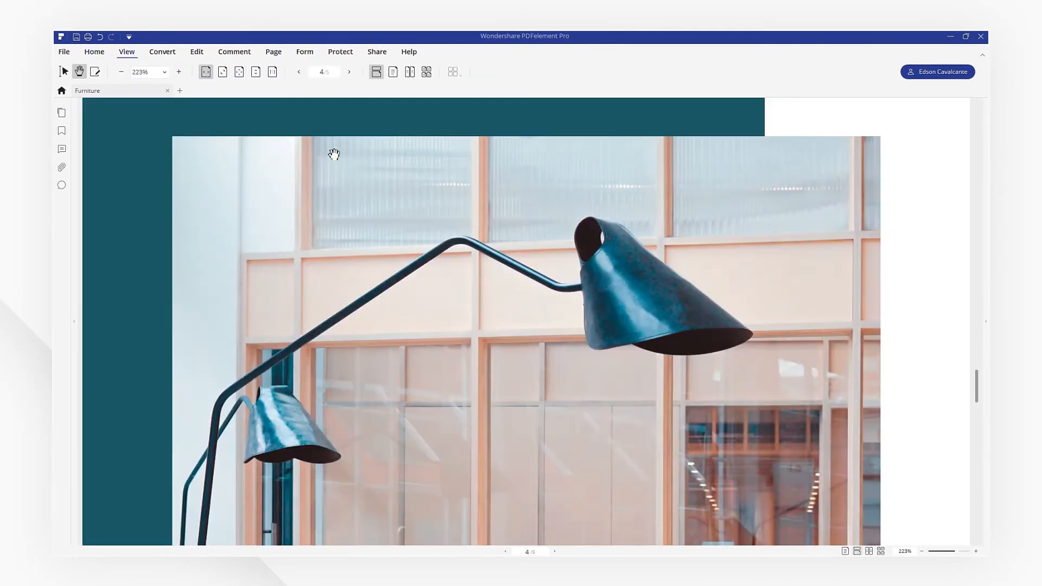
left_click_drag(977, 387, 977, 501)
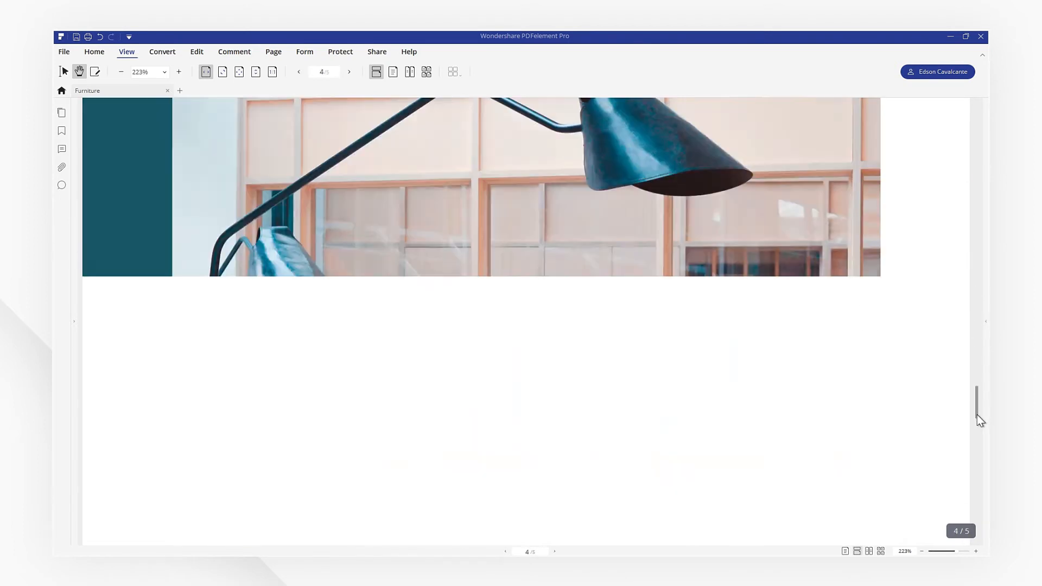
- Show the Thumbnail panel and jump through pages 2, 3 and 4 to check they are upright
left_click(61, 112)
scroll(138, 327, "down", 3)
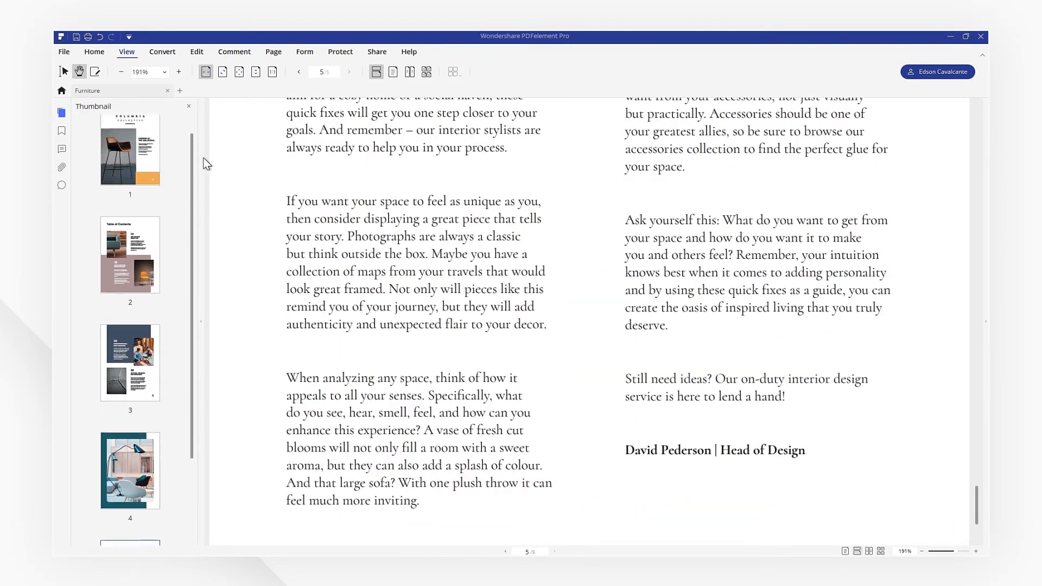
left_click(130, 269)
left_click(139, 379)
left_click(130, 484)
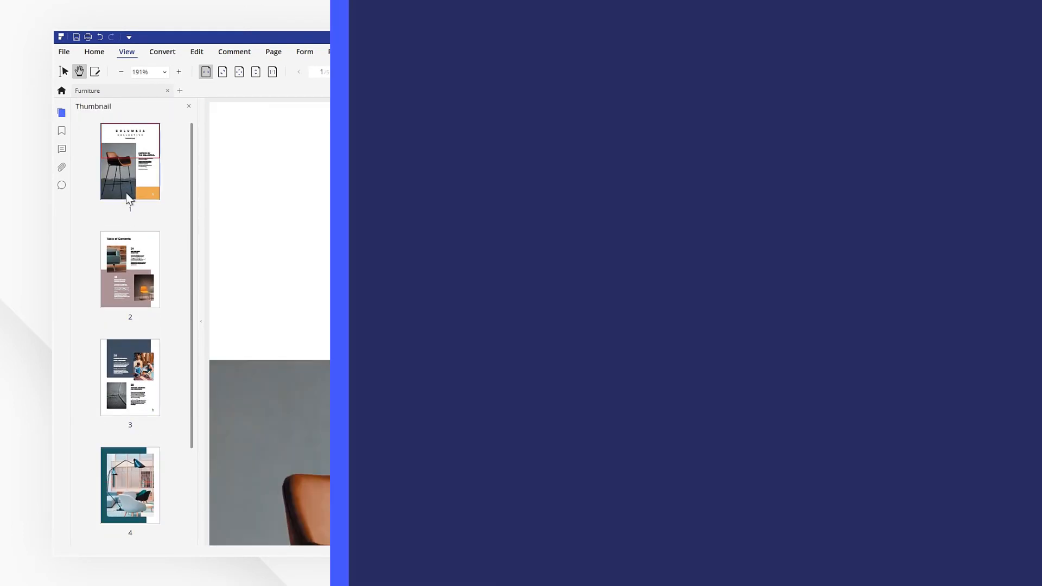